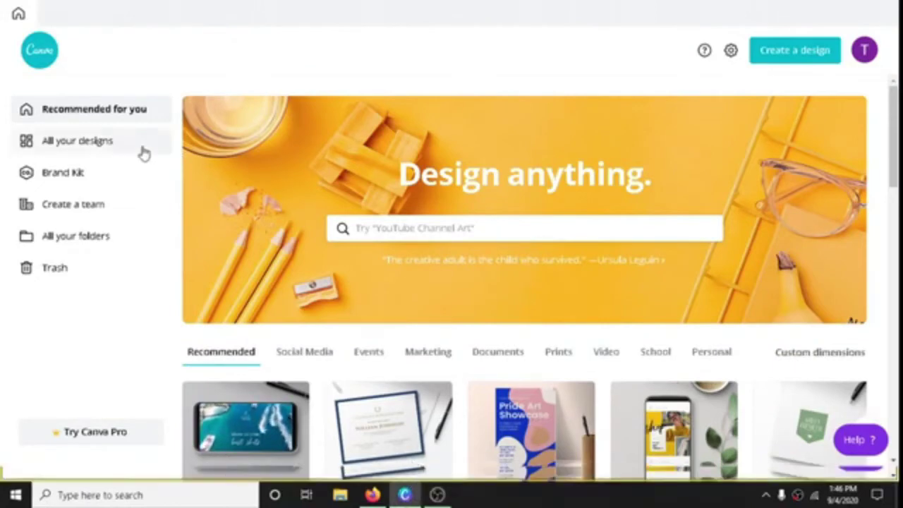
pyautogui.click(78, 141)
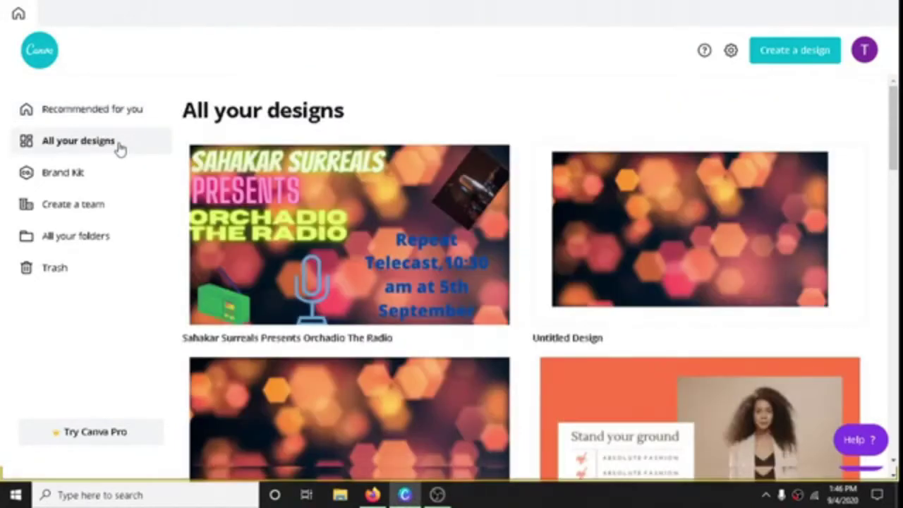
pyautogui.click(138, 117)
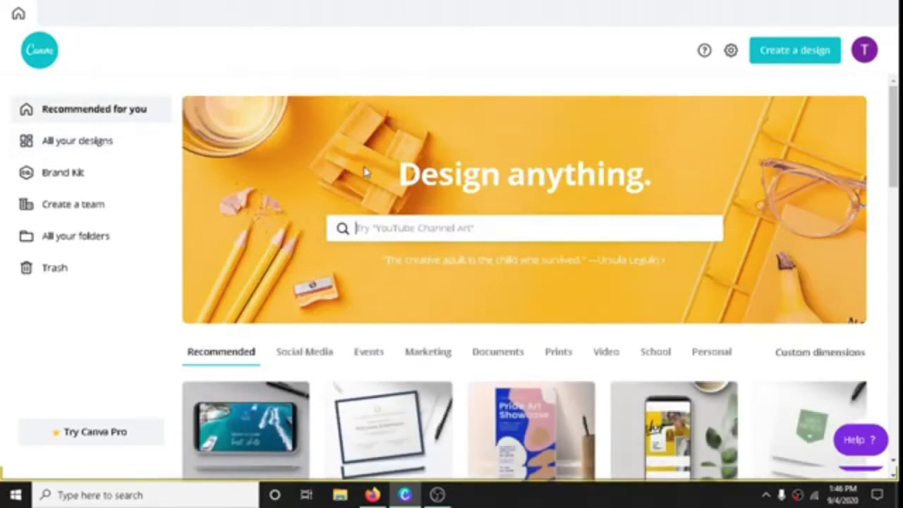
pyautogui.moveTo(899, 126)
pyautogui.mouseDown()
pyautogui.moveTo(900, 217)
pyautogui.moveTo(899, 144)
pyautogui.mouseUp()
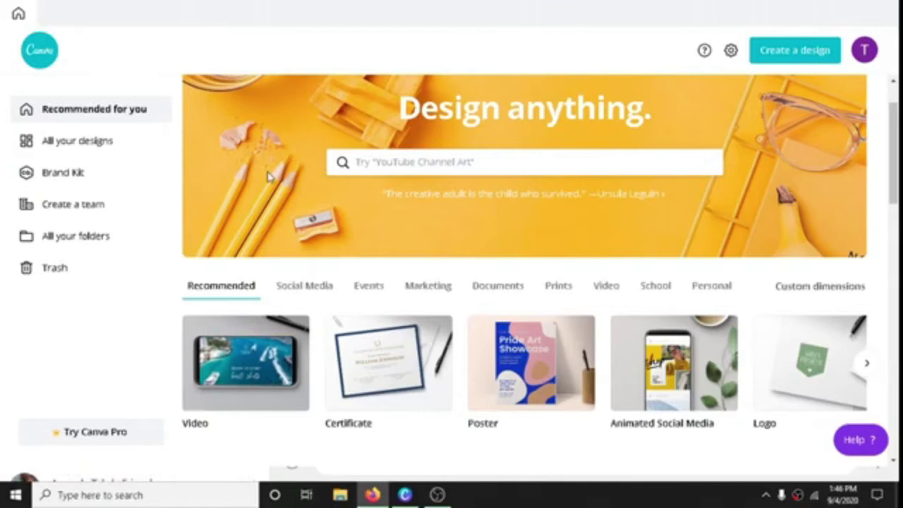
pyautogui.moveTo(437, 495)
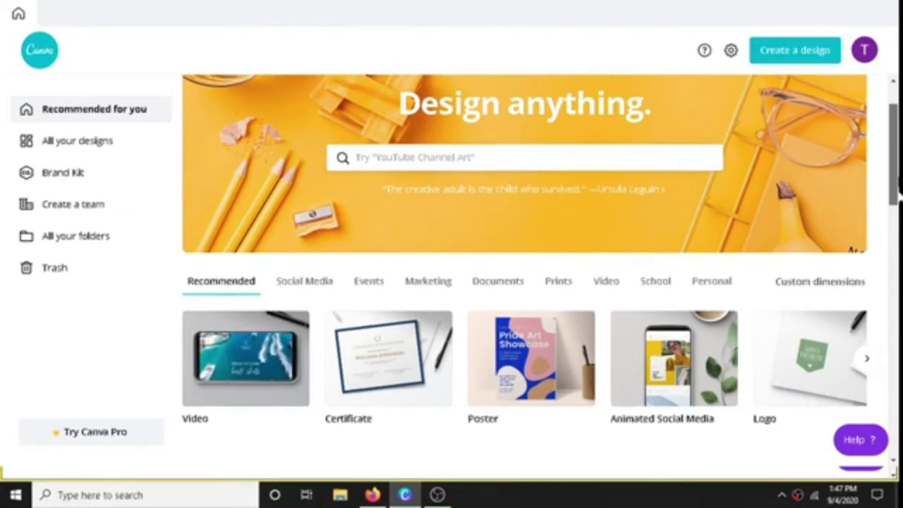
pyautogui.scroll(-1, 898, 185)
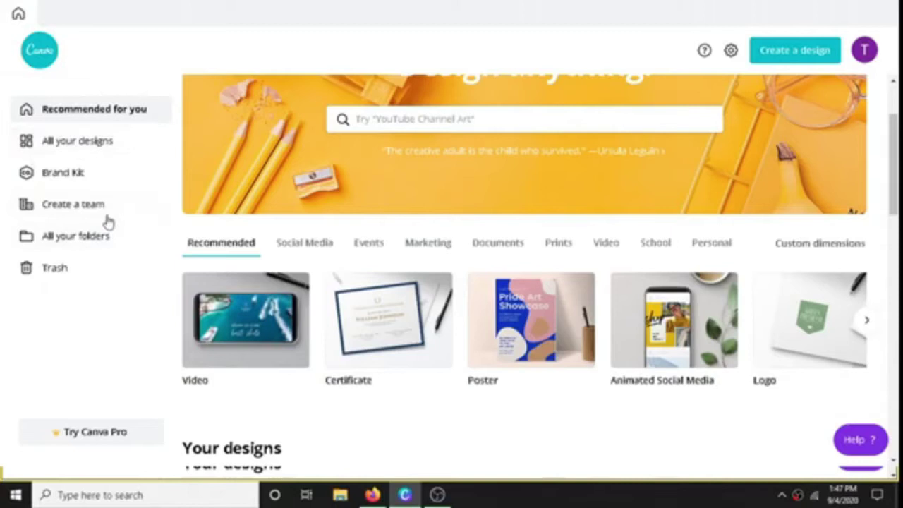
# Move the Untitled Design from the designs list to Trash and check it is listed there
pyautogui.click(139, 141)
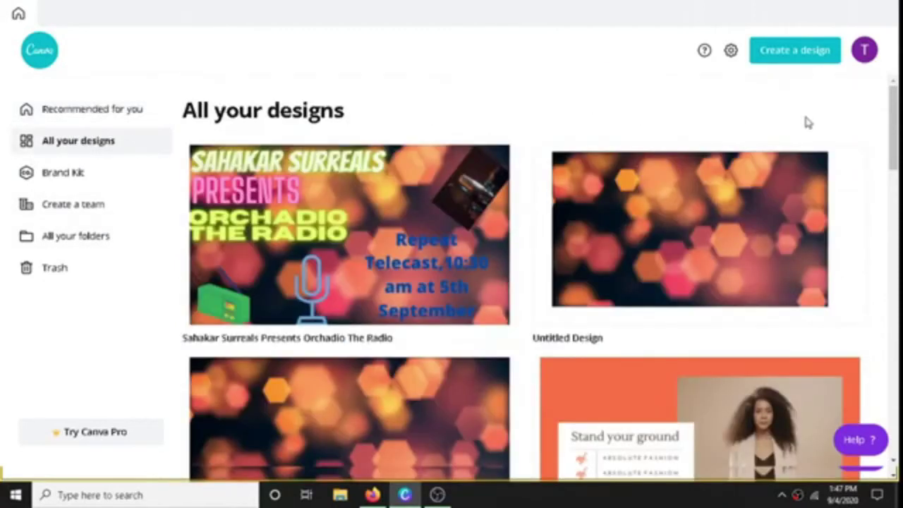
pyautogui.moveTo(824, 168)
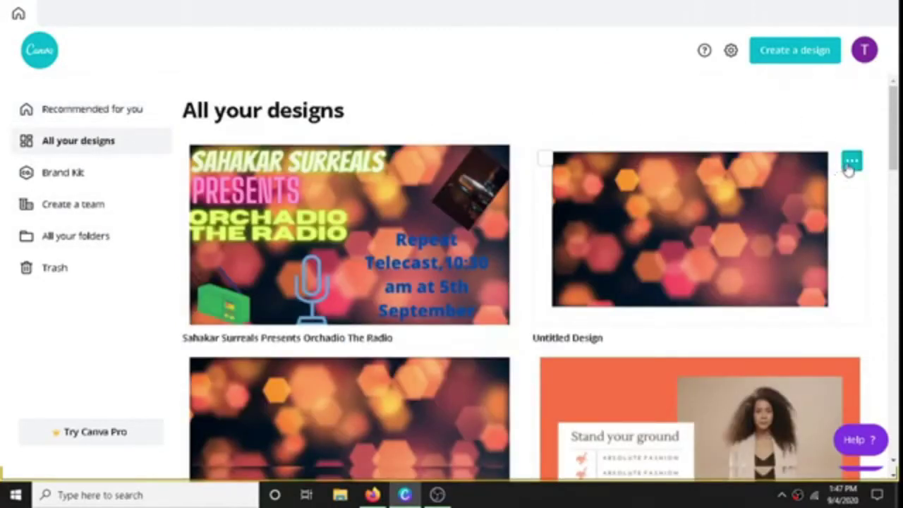
pyautogui.click(851, 163)
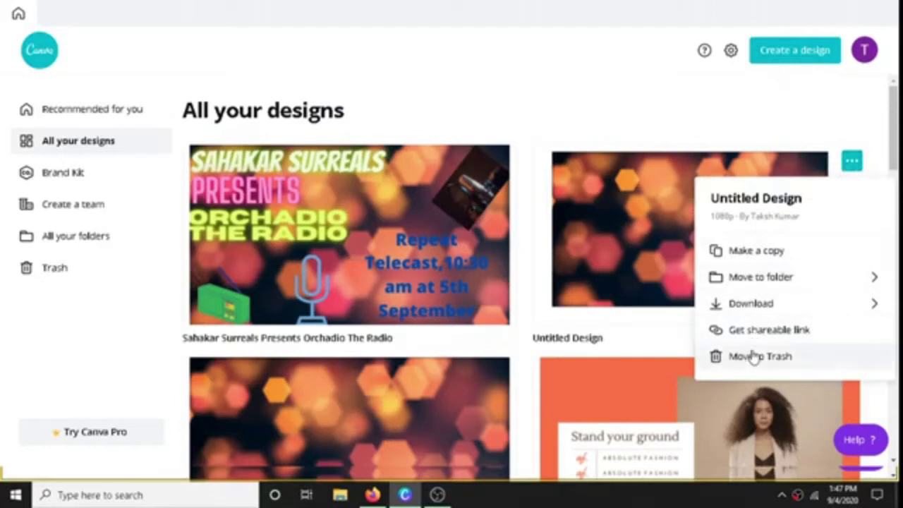
pyautogui.click(751, 356)
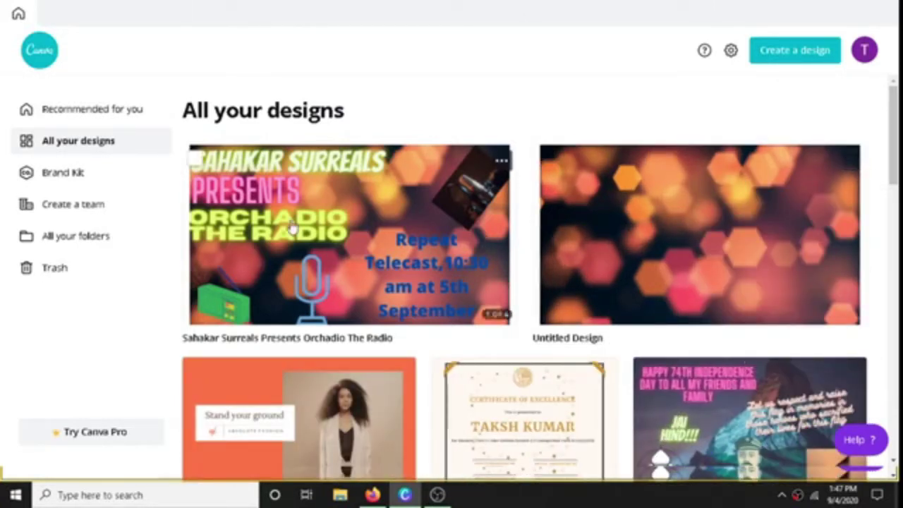
pyautogui.click(48, 268)
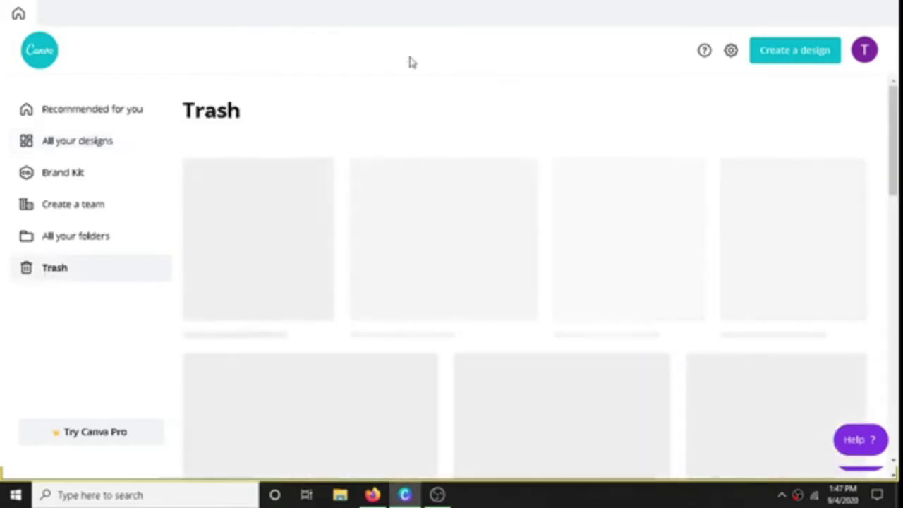
pyautogui.moveTo(346, 241)
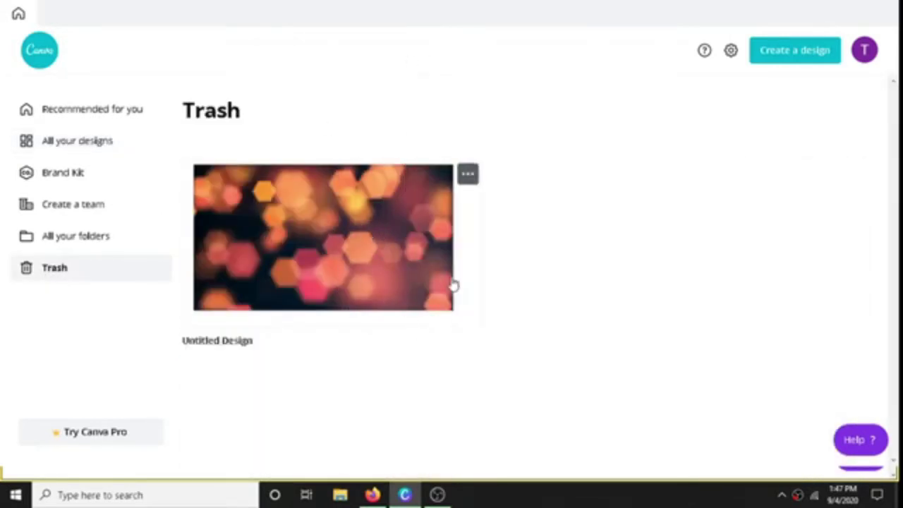
# Create a new Poster design and drag the Stop the Spread coronavirus template onto its page
pyautogui.click(104, 115)
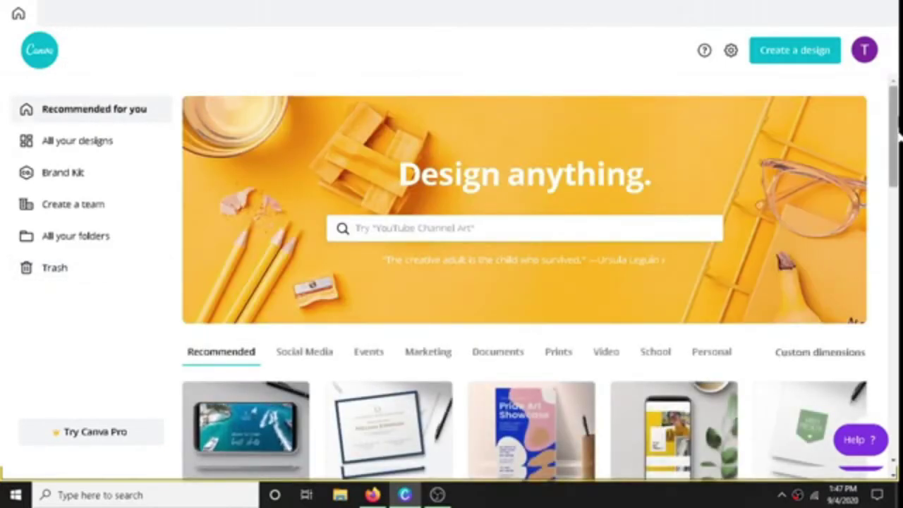
pyautogui.moveTo(899, 138); pyautogui.dragTo(899, 200)
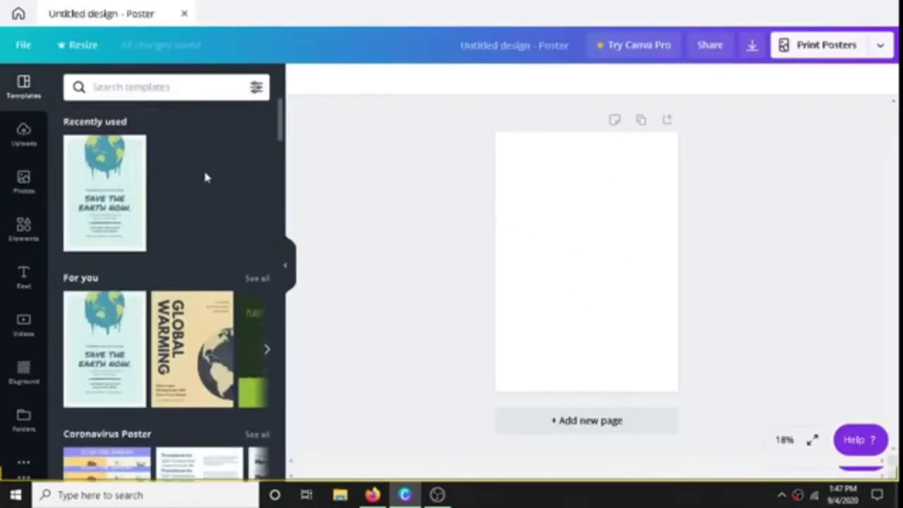
pyautogui.moveTo(280, 131); pyautogui.dragTo(282, 165)
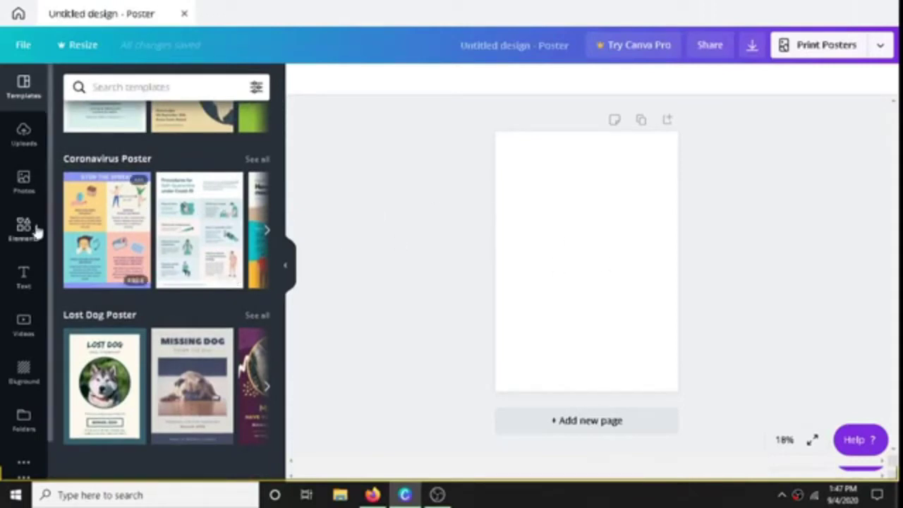
pyautogui.moveTo(132, 234); pyautogui.dragTo(581, 211)
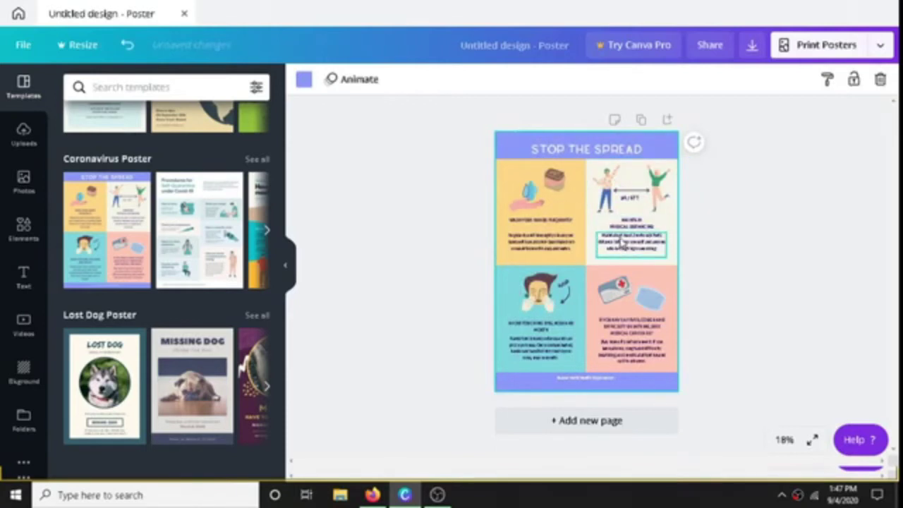
# Select the heading words in the yellow-quadrant text group and edit them
pyautogui.click(557, 236)
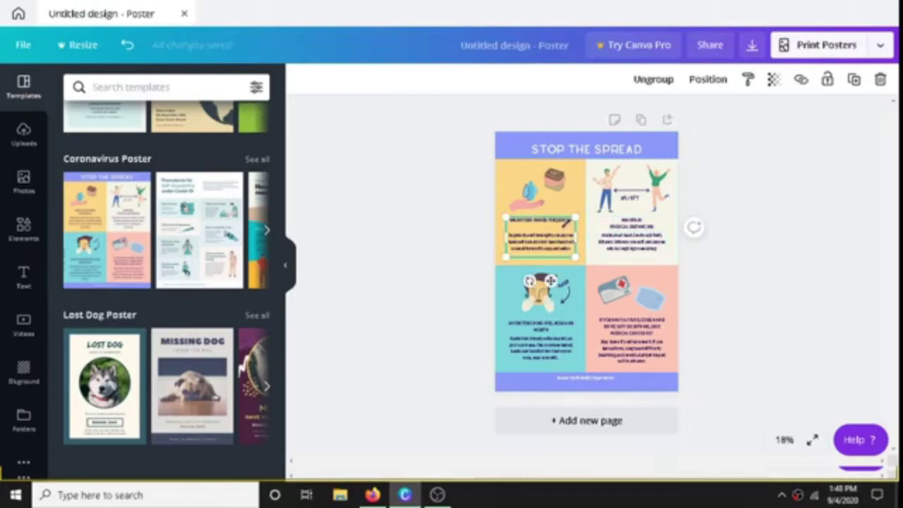
pyautogui.click(561, 231)
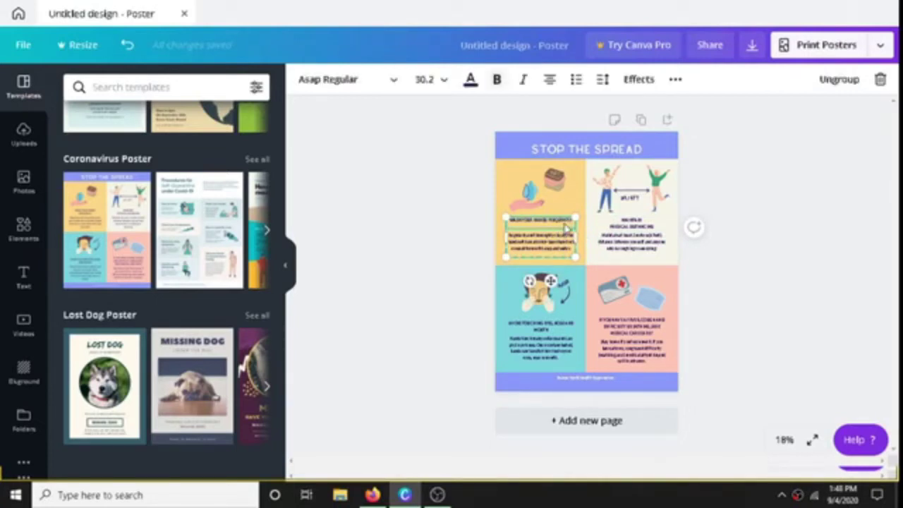
pyautogui.doubleClick(565, 226)
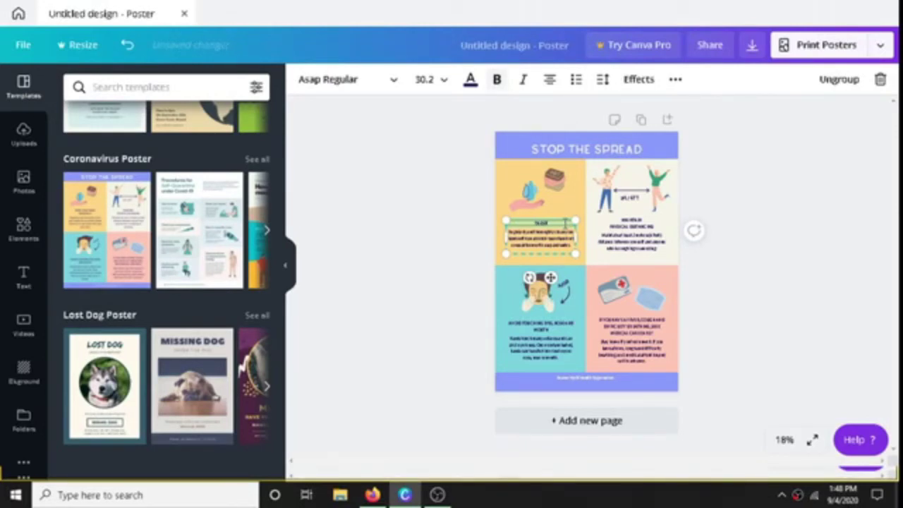
pyautogui.click(477, 266)
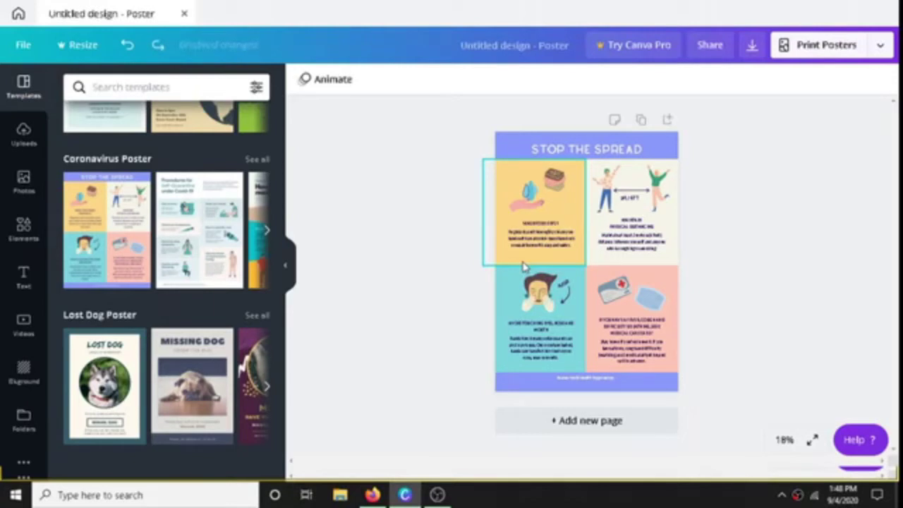
# Undo the heading edit, redo, then undo the template so the poster page is blank
pyautogui.hotkey('ctrl', 'z')
pyautogui.hotkey('ctrl', 'z')
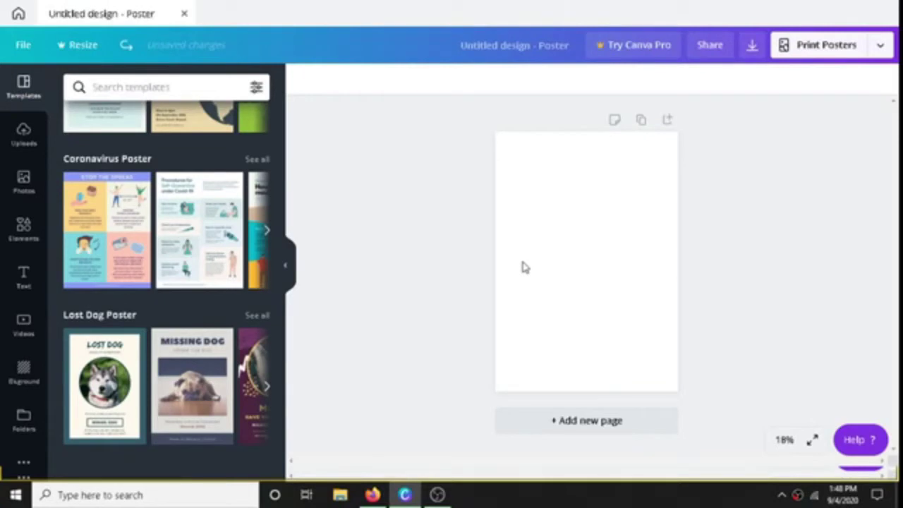
pyautogui.hotkey('ctrl', 'y')
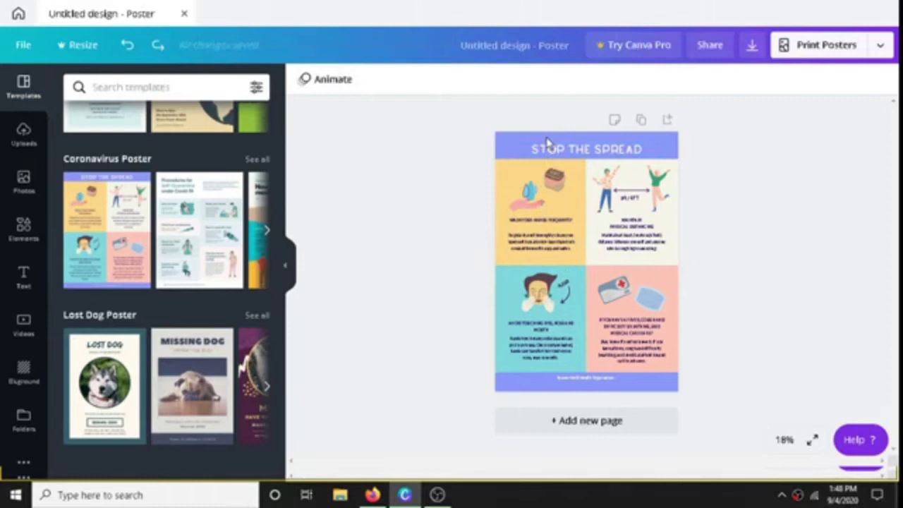
pyautogui.hotkey('ctrl', 'z')
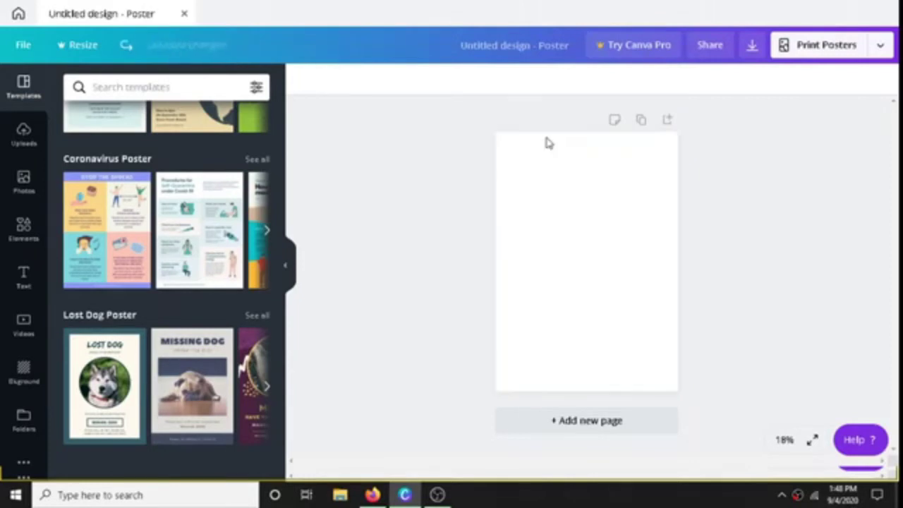
# Browse uploads, photos and elements, place and delete the pink people icon, then add a heading and clear its placeholder text
pyautogui.click(23, 135)
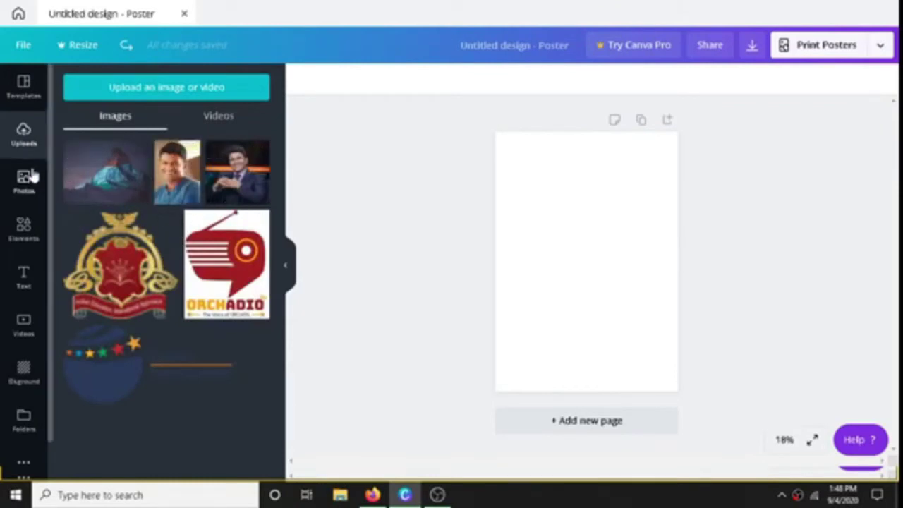
pyautogui.click(25, 177)
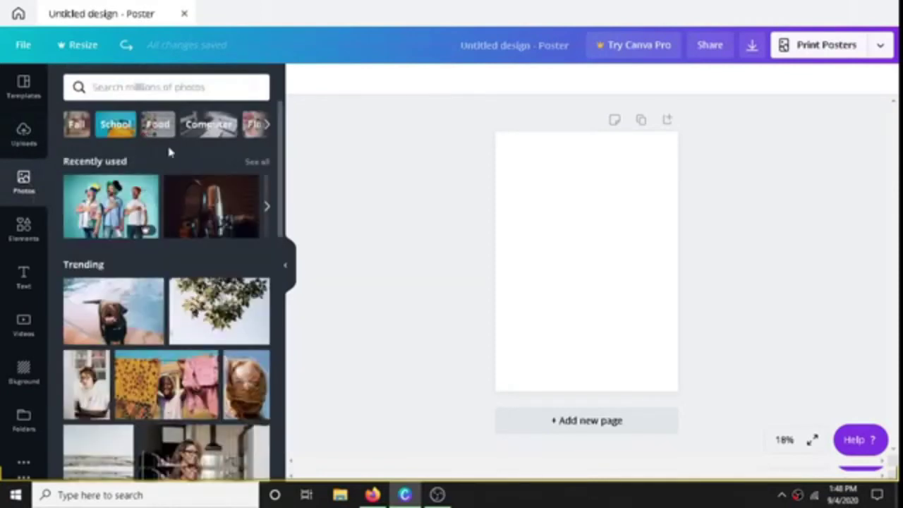
pyautogui.moveTo(280, 180); pyautogui.dragTo(294, 367)
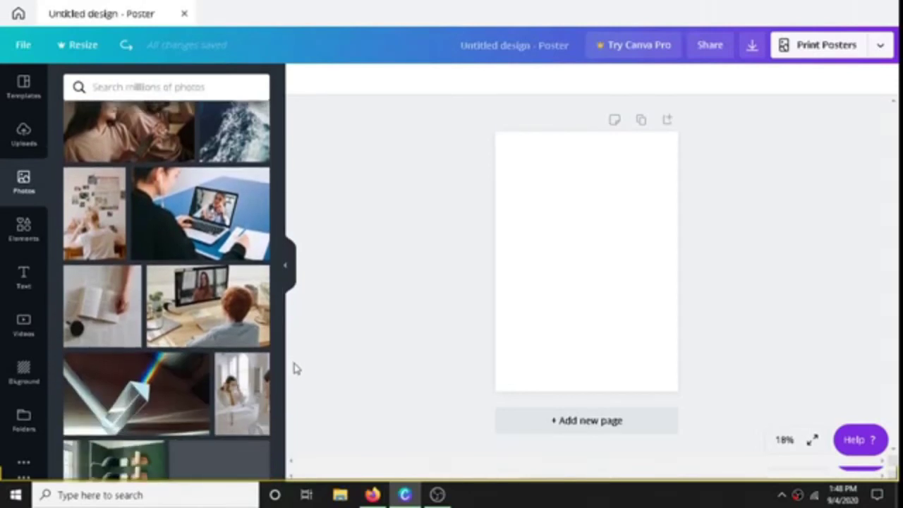
pyautogui.click(35, 239)
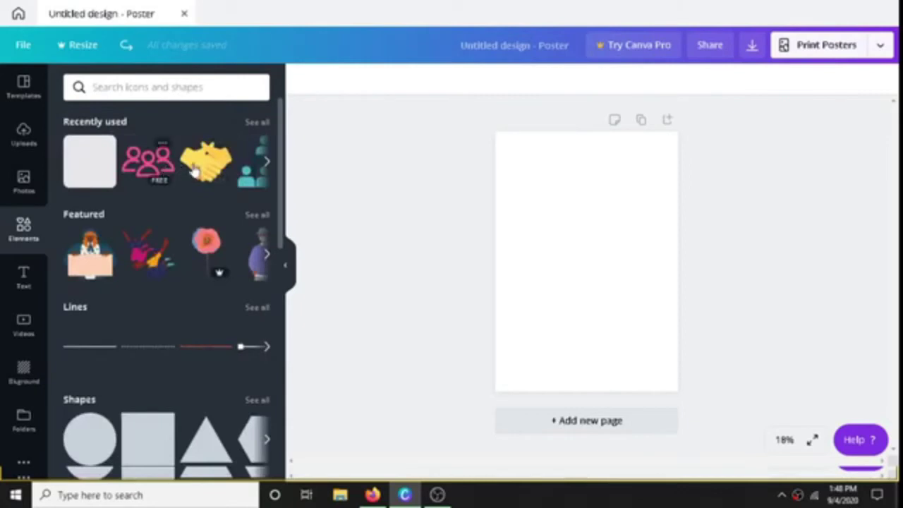
pyautogui.moveTo(194, 171); pyautogui.dragTo(547, 205)
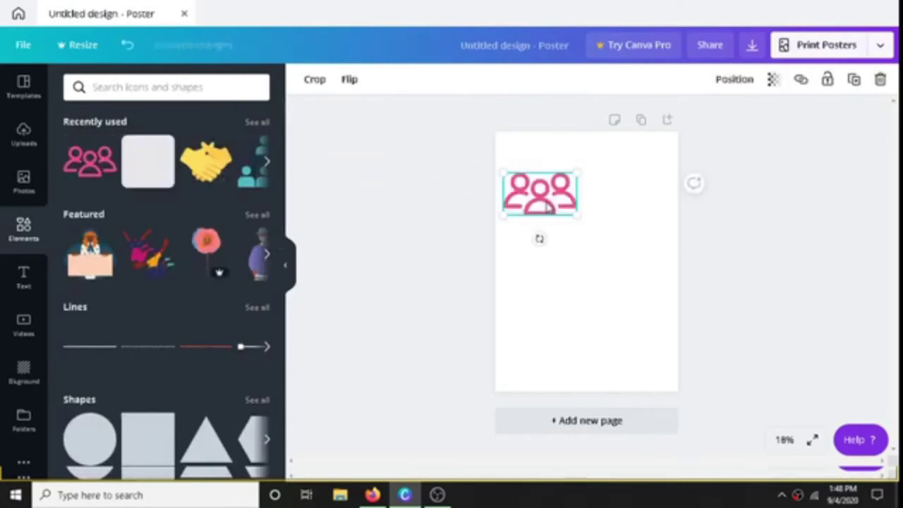
pyautogui.press('Delete')
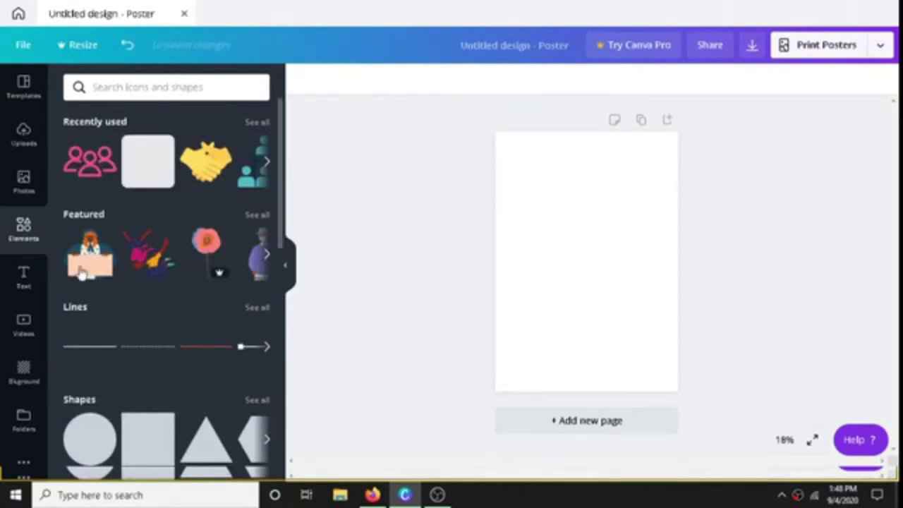
pyautogui.click(20, 278)
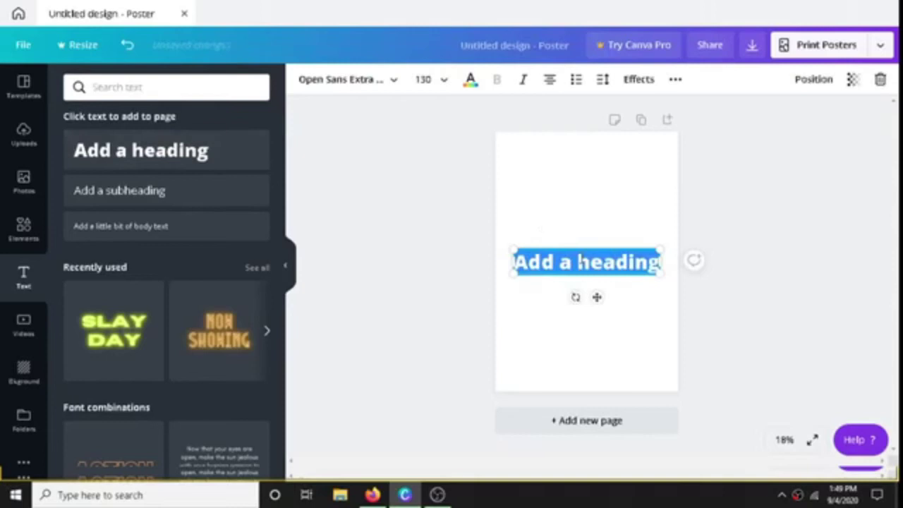
pyautogui.press('BackSpace')
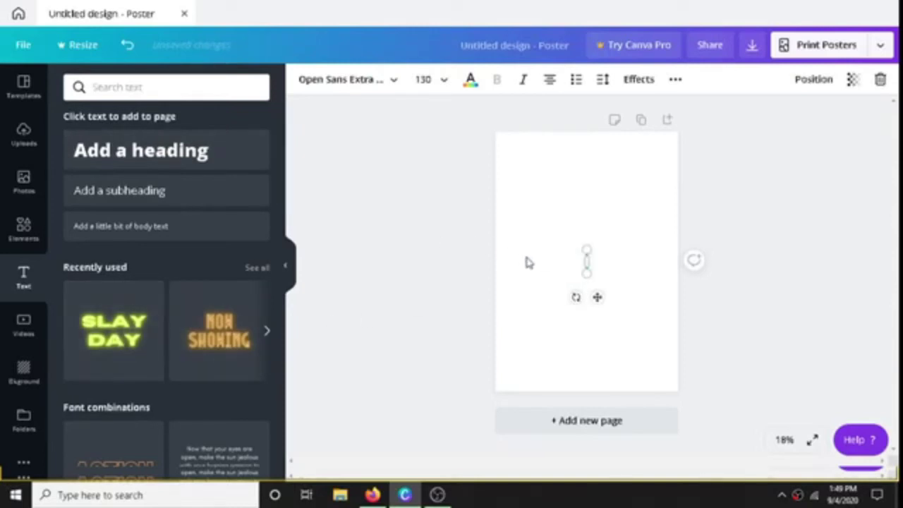
# Add the SLAY DAY text combo and change its top line to 'YAY', widening the box to fit
pyautogui.click(125, 308)
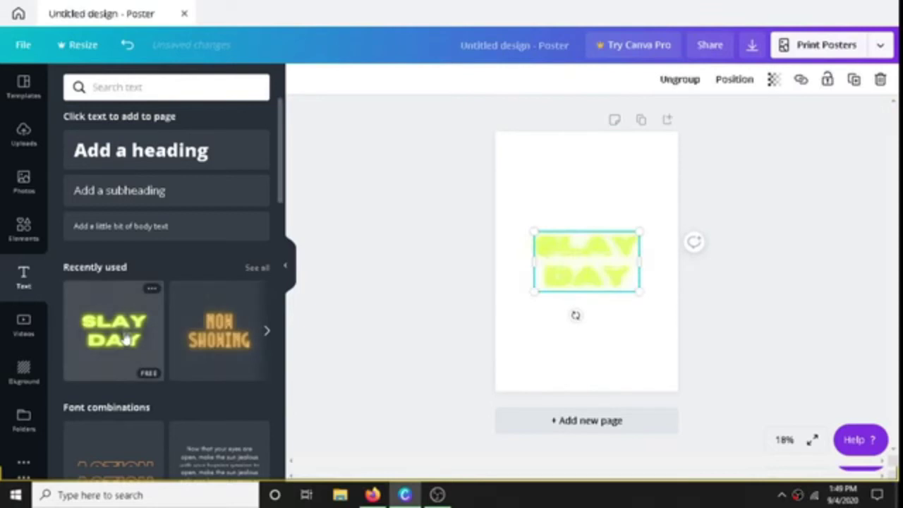
pyautogui.click(626, 255)
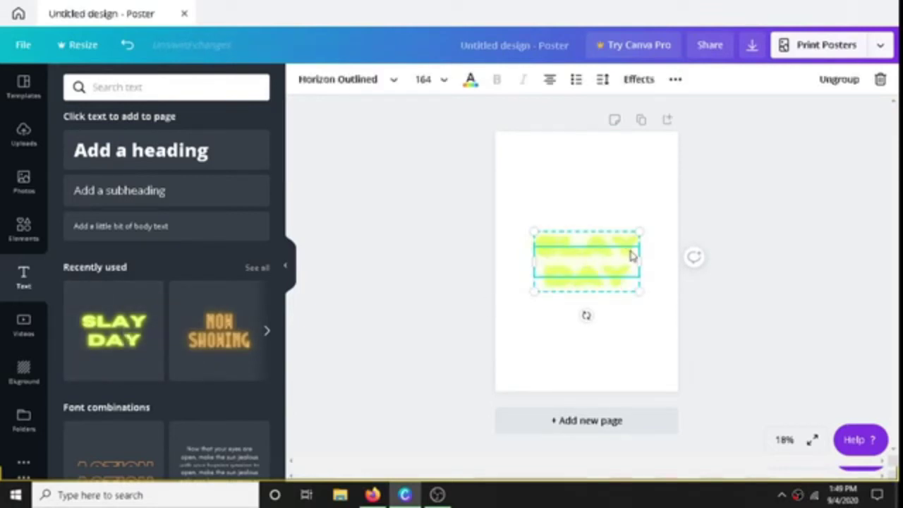
pyautogui.click(630, 245)
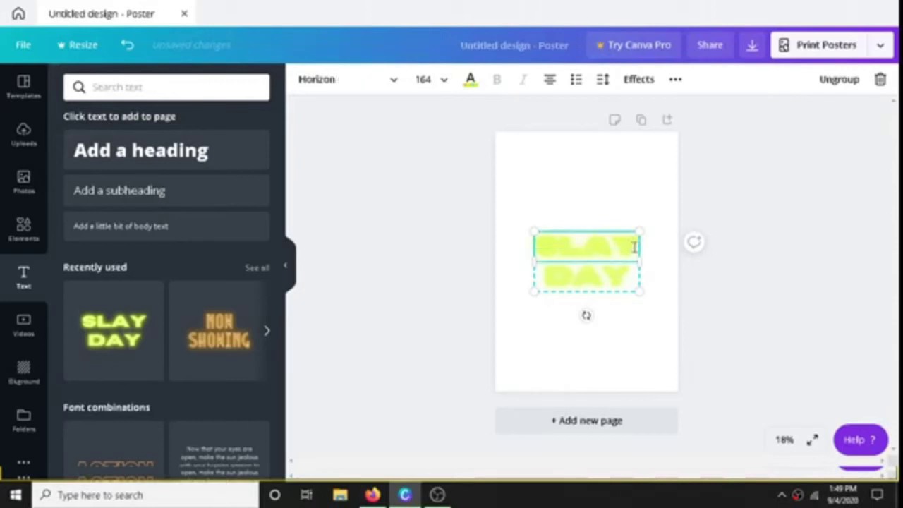
pyautogui.doubleClick(634, 246)
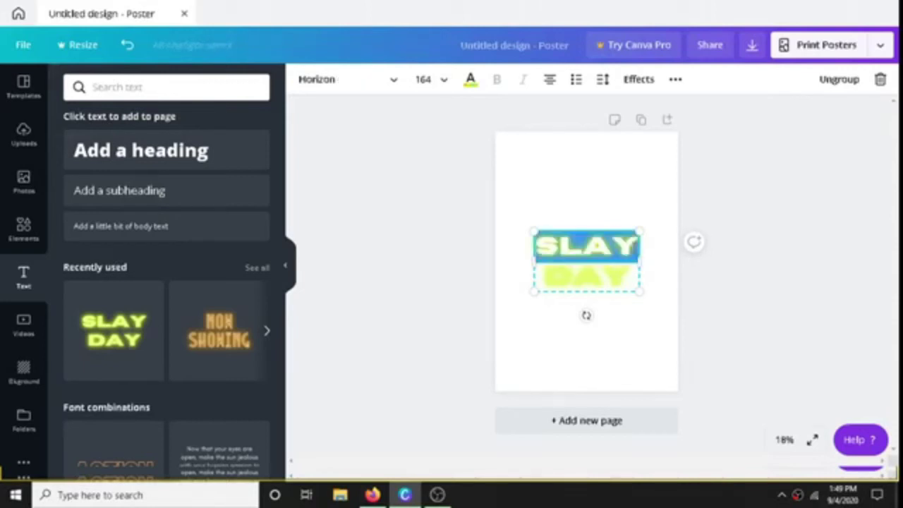
pyautogui.write('YAY')
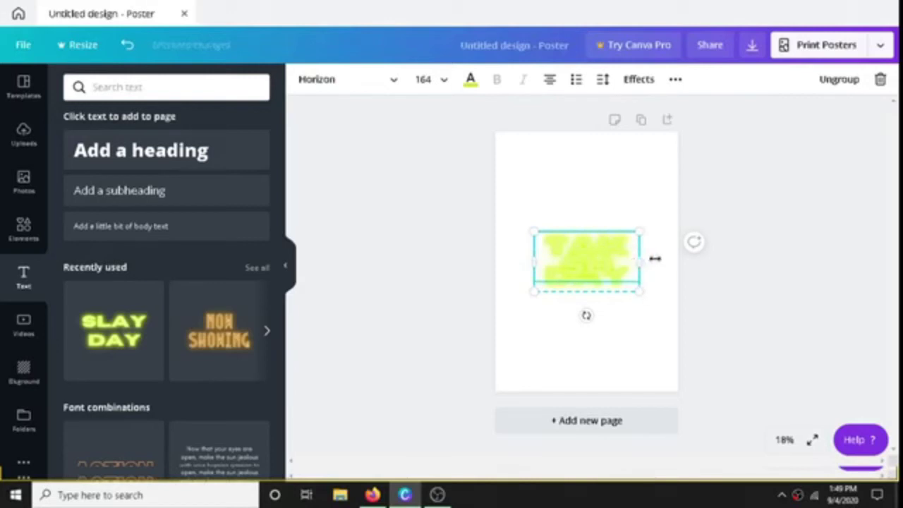
pyautogui.moveTo(655, 259); pyautogui.dragTo(688, 263)
pyautogui.click(723, 279)
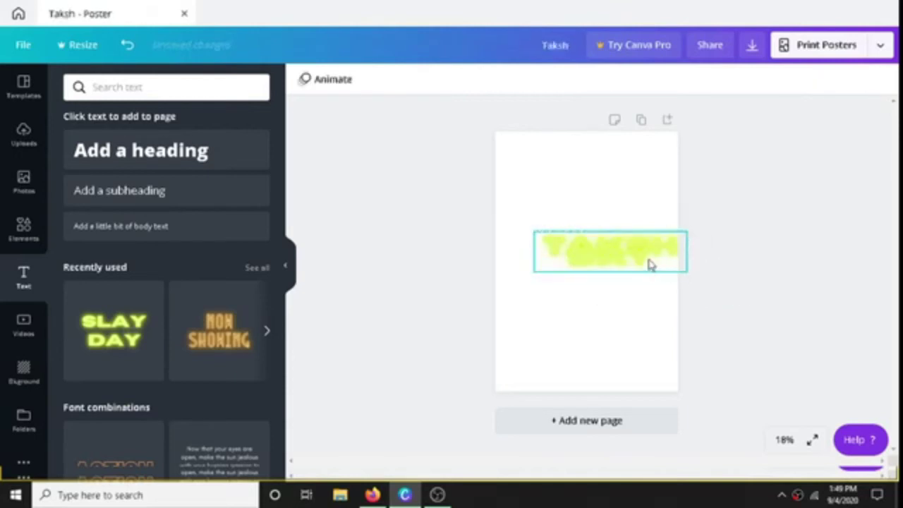
# Move the text toward the page centre, undo that move and delete the text
pyautogui.moveTo(623, 254); pyautogui.dragTo(600, 252)
pyautogui.hotkey('ctrl', 'z')
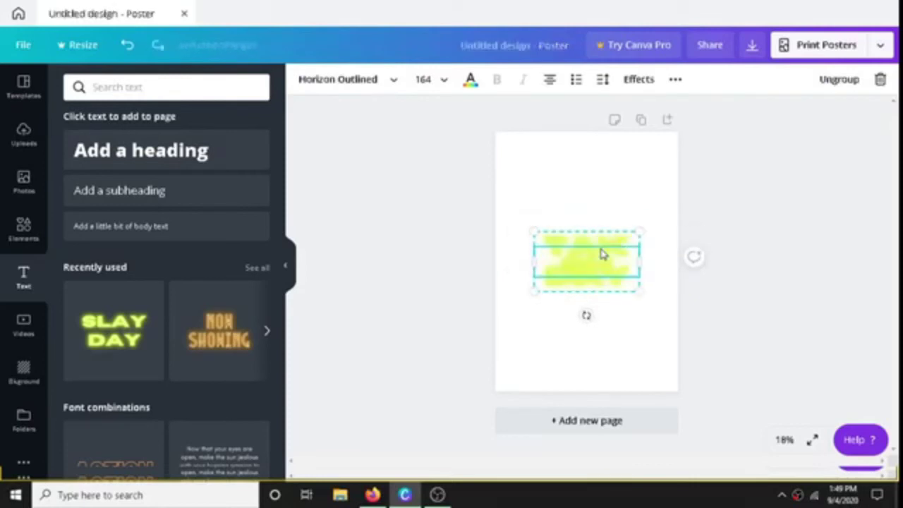
pyautogui.press('Delete')
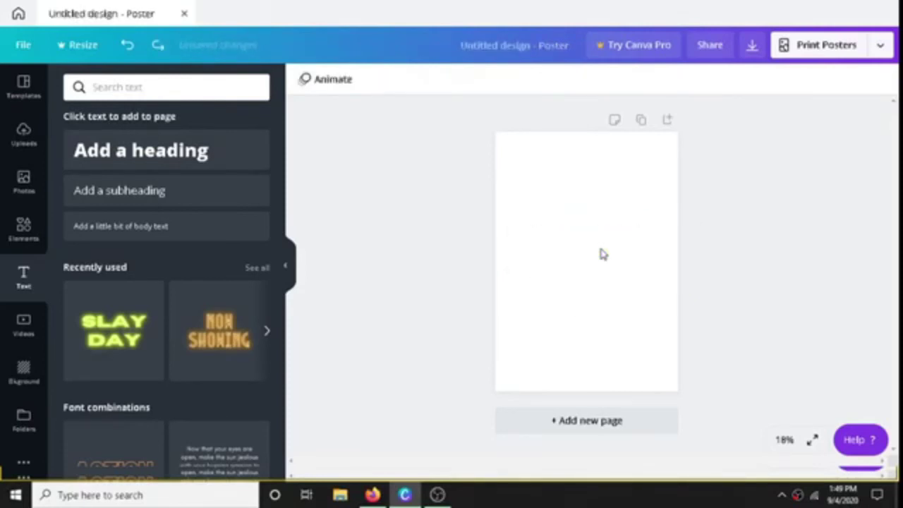
# Browse the stock videos and page backgrounds, ending on Folders showing Purchased and Likes
pyautogui.click(17, 326)
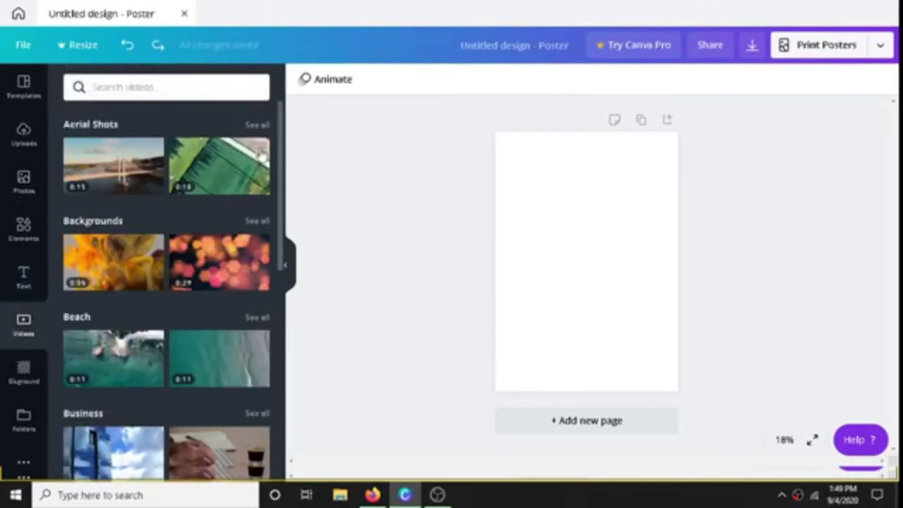
pyautogui.moveTo(284, 166); pyautogui.dragTo(287, 269)
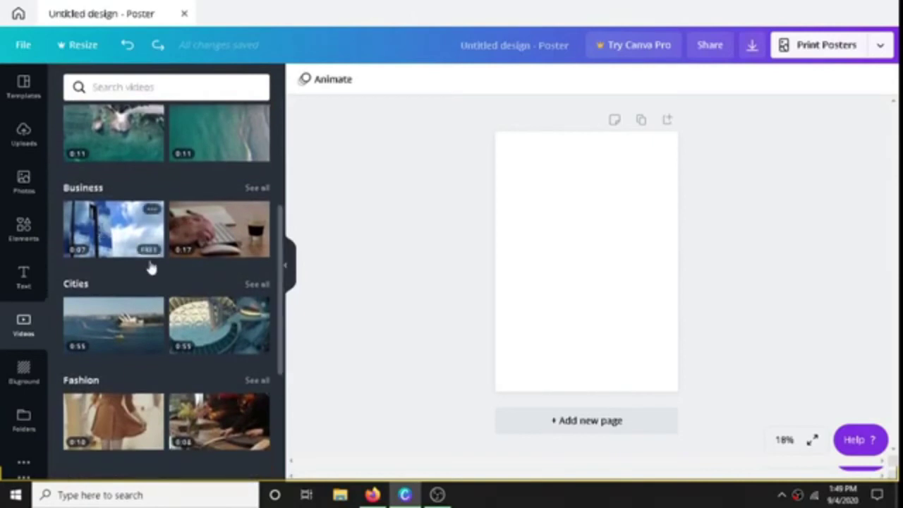
pyautogui.click(24, 372)
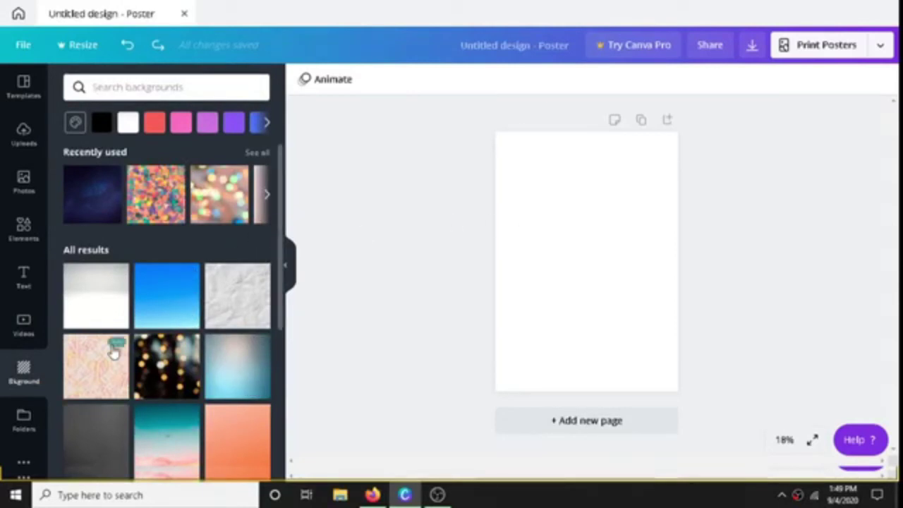
pyautogui.click(21, 423)
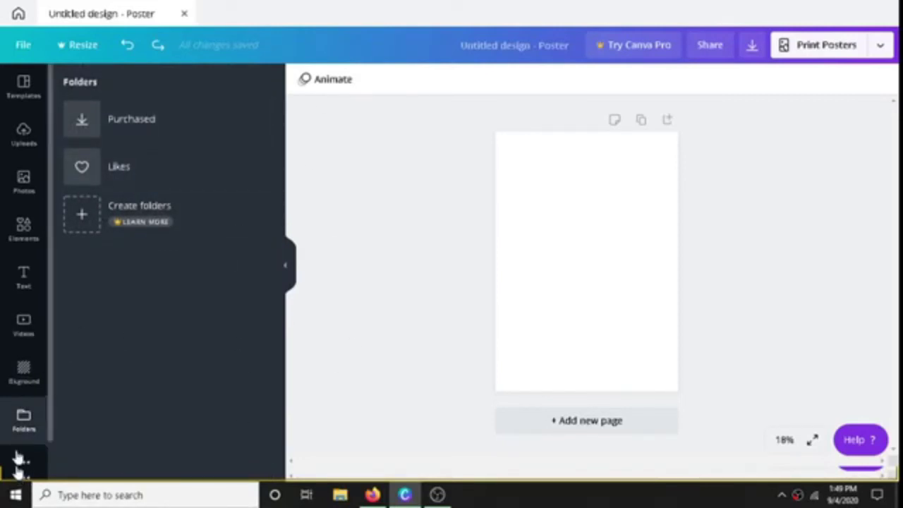
# Add the 1:31 Safety Net music track to the poster and briefly preview it
pyautogui.scroll(-1, 50, 424)
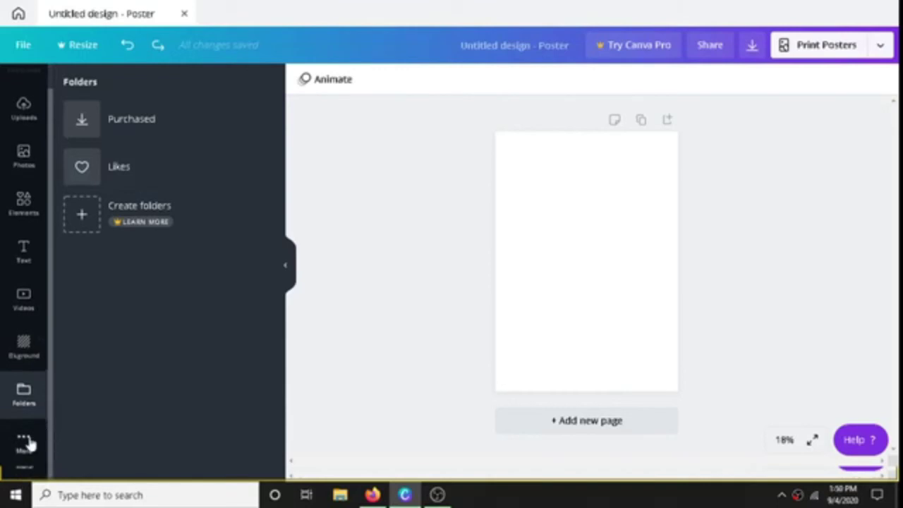
pyautogui.click(27, 442)
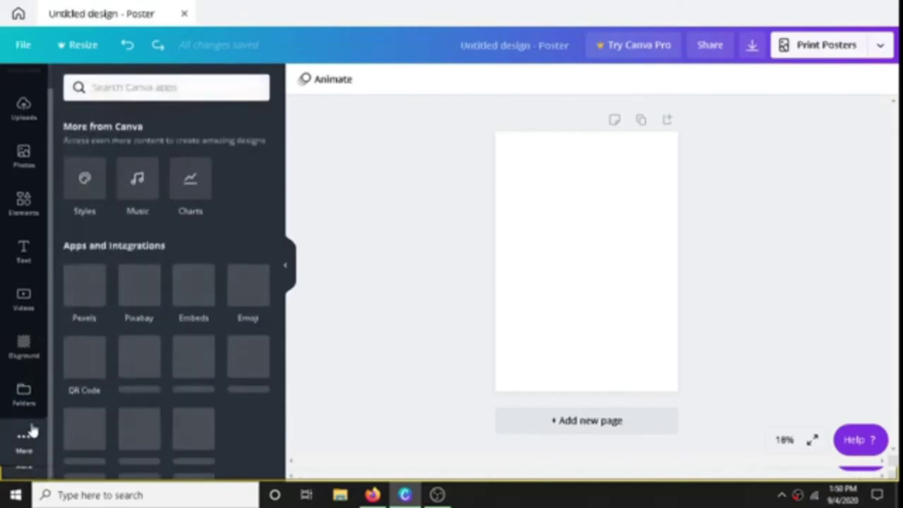
pyautogui.click(141, 179)
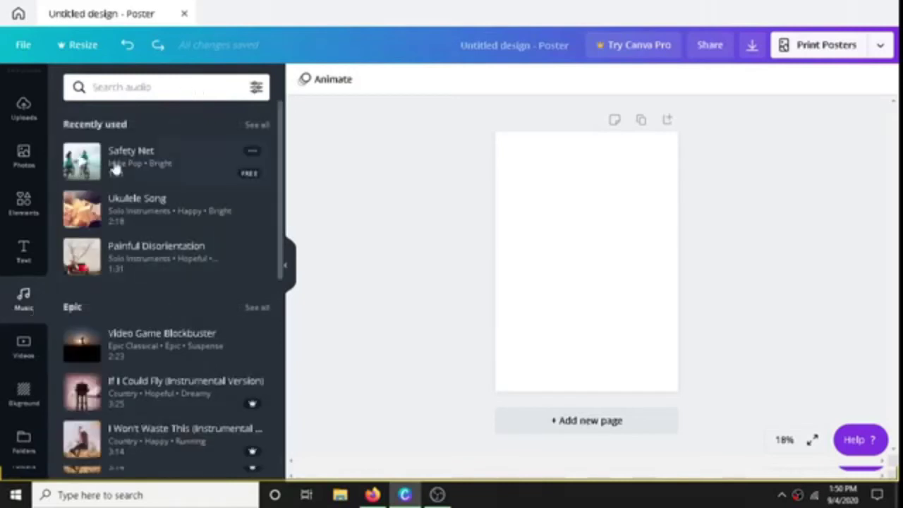
pyautogui.click(150, 175)
pyautogui.click(304, 79)
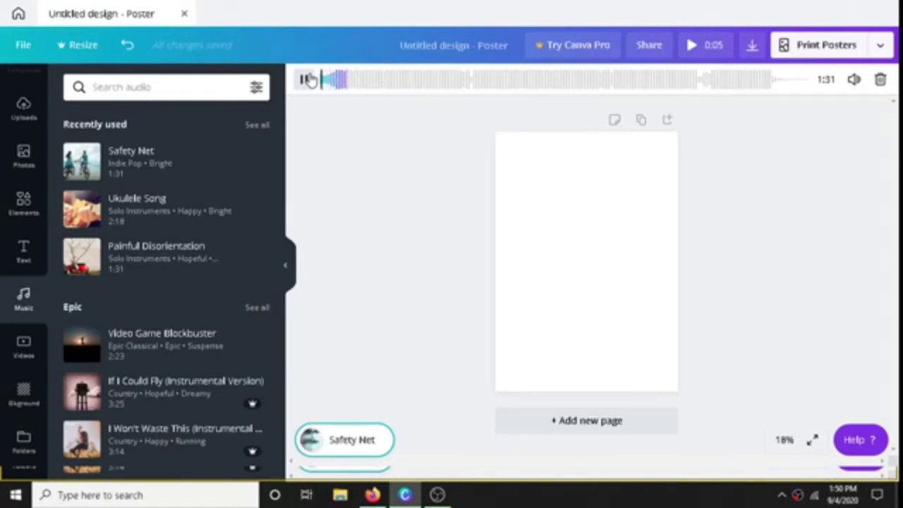
pyautogui.click(306, 79)
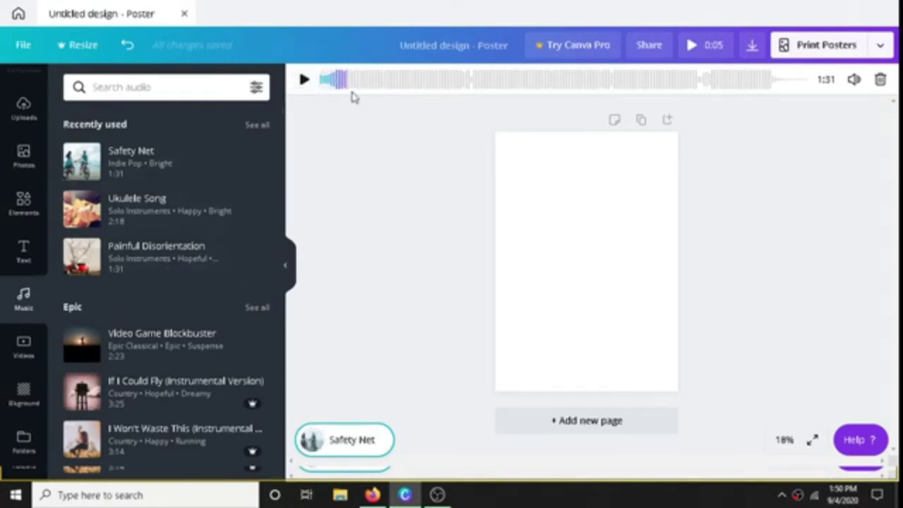
pyautogui.click(421, 179)
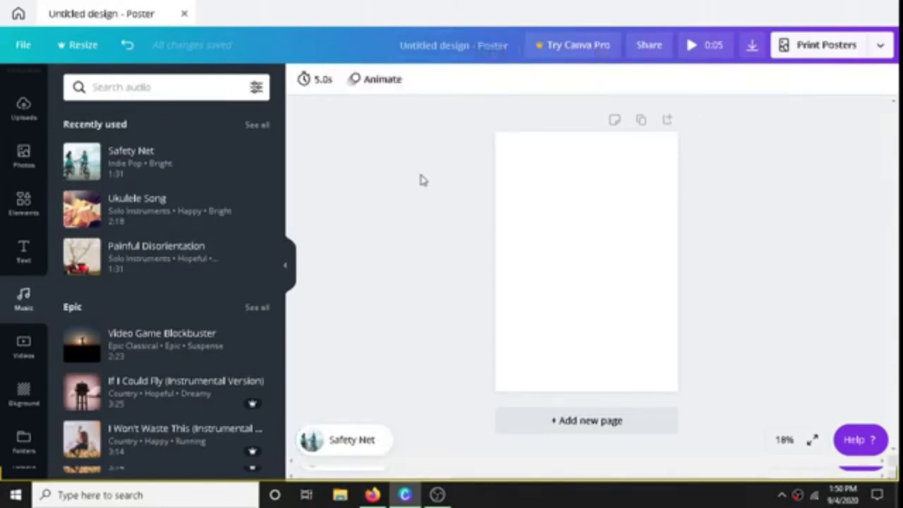
# Flip through the Videos, Backgrounds and Folders panels again
pyautogui.click(31, 346)
pyautogui.click(24, 395)
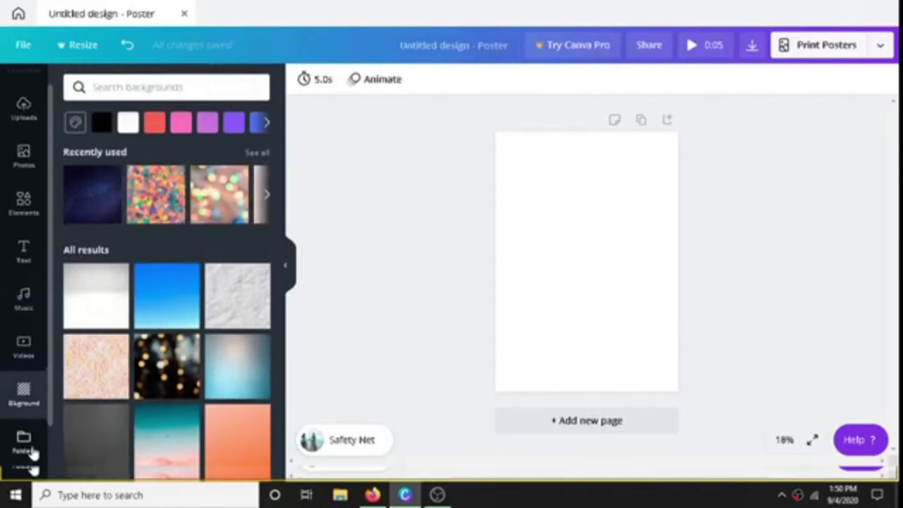
pyautogui.click(28, 439)
pyautogui.scroll(-2, 49, 424)
# Apply the ARCHIVO / Open Sans style so the page turns black, glancing at the Colors view
pyautogui.click(24, 441)
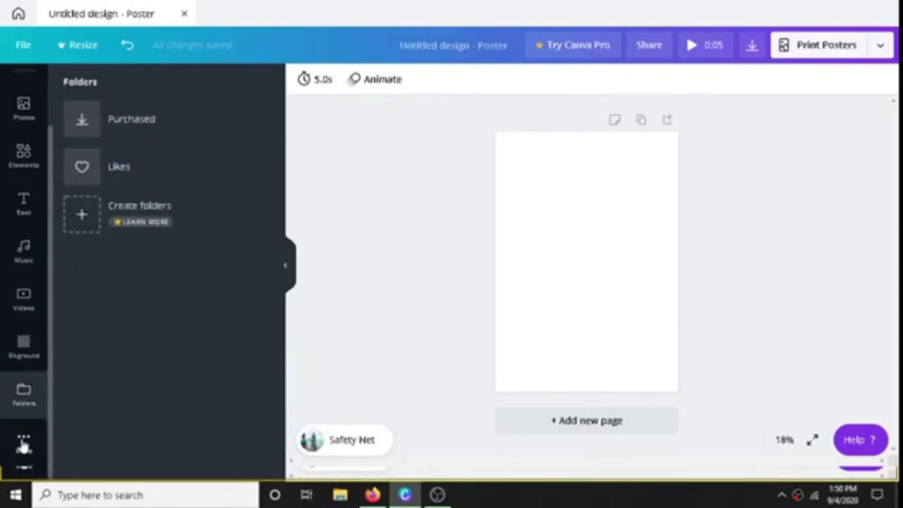
pyautogui.click(86, 181)
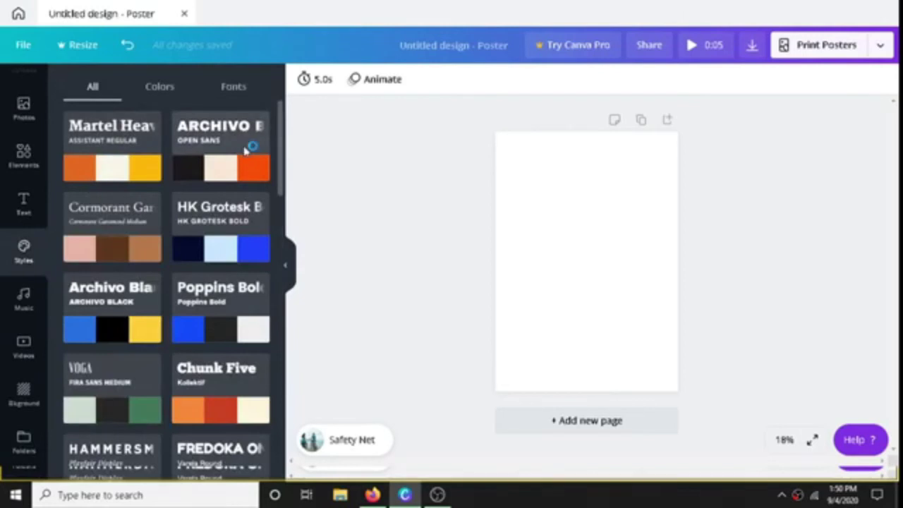
pyautogui.click(245, 148)
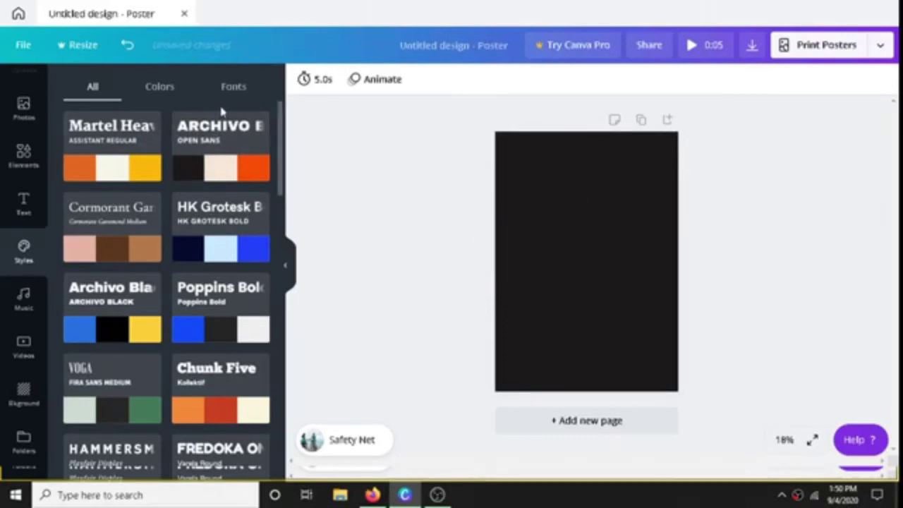
pyautogui.click(155, 91)
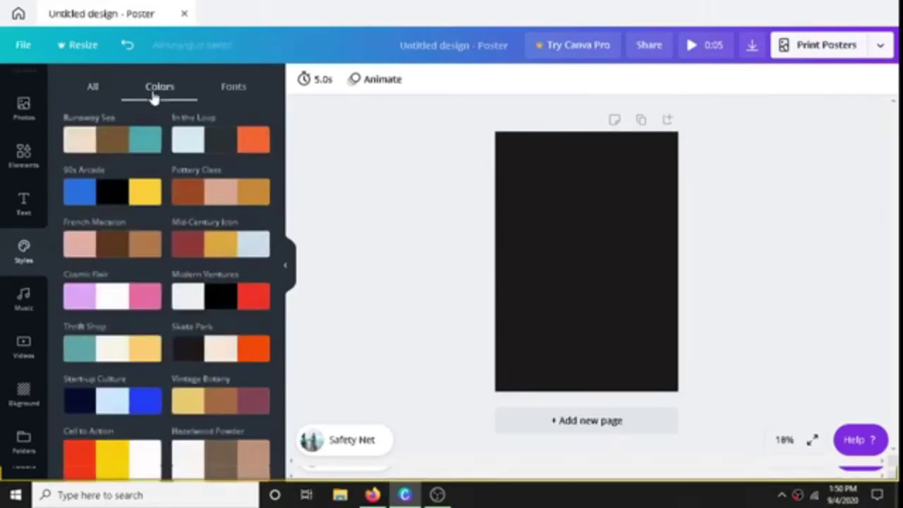
pyautogui.click(106, 91)
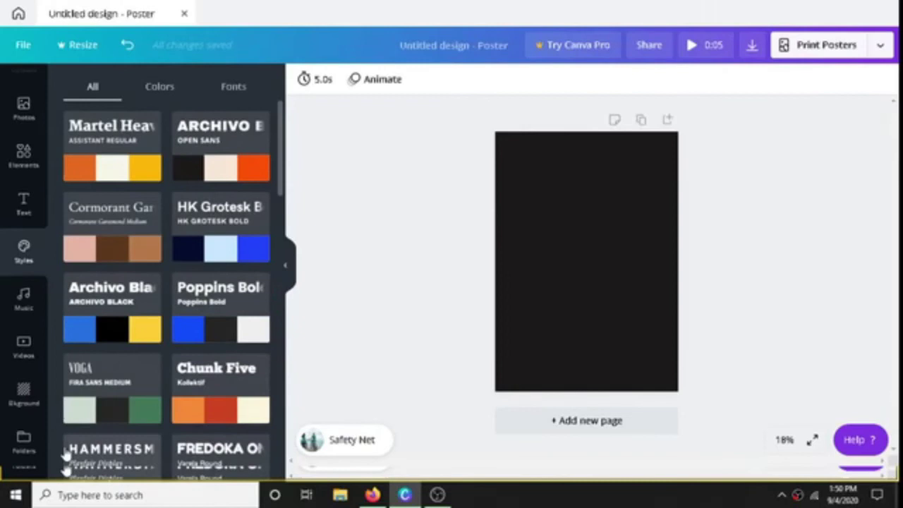
pyautogui.scroll(-1, 46, 402)
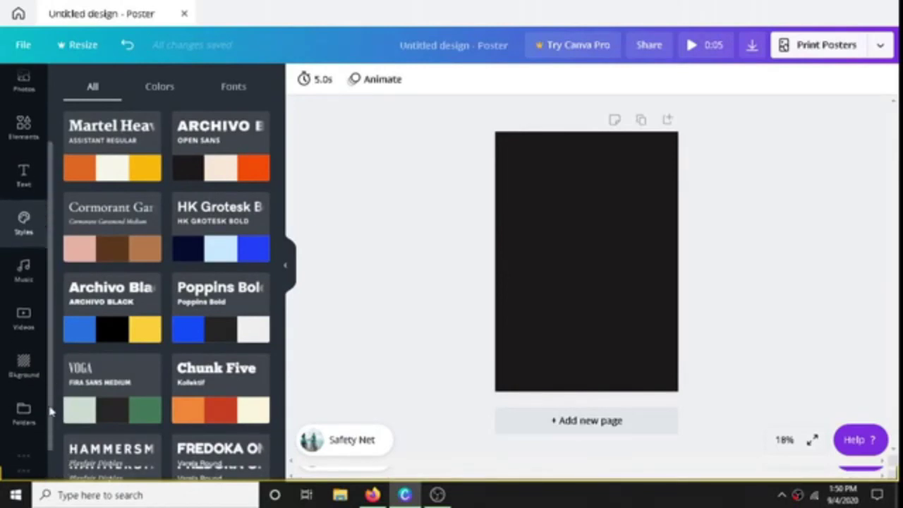
# Open the Charts library and scroll through its bar, line and area chart designs
pyautogui.click(25, 440)
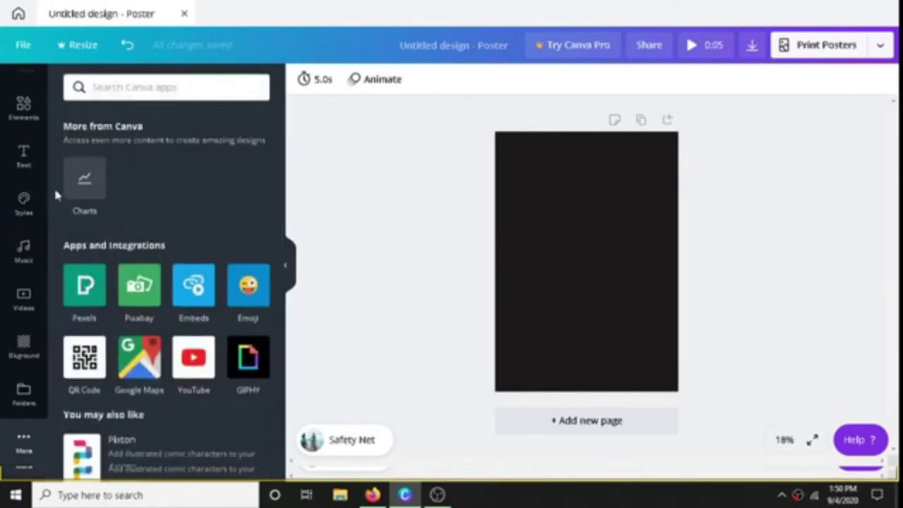
pyautogui.click(78, 190)
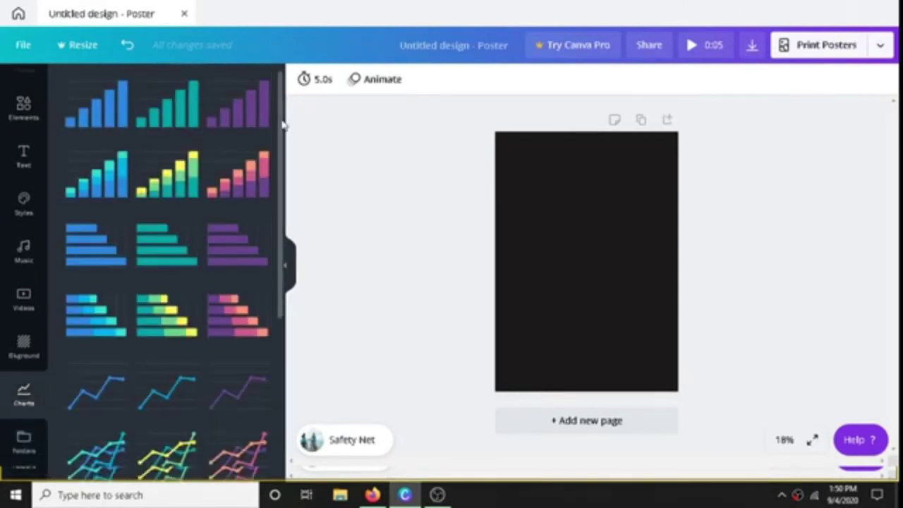
pyautogui.moveTo(281, 125); pyautogui.dragTo(279, 204)
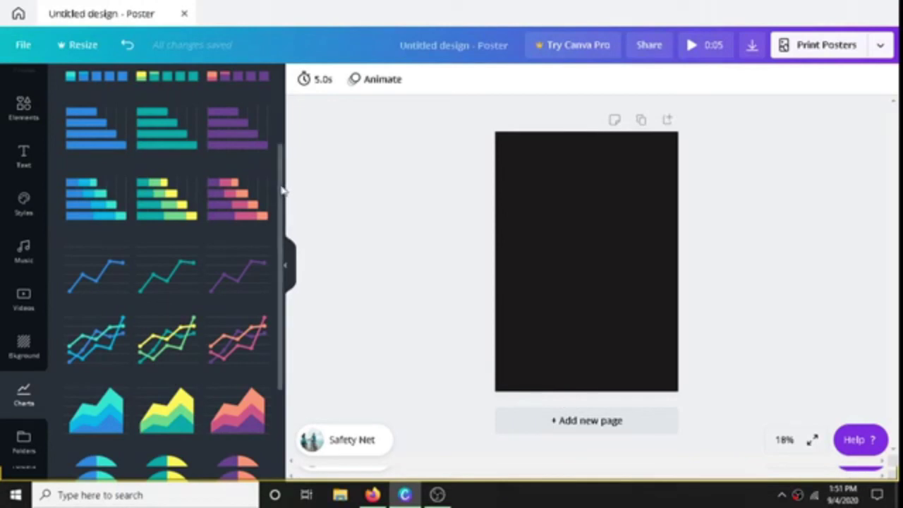
pyautogui.scroll(1, 281, 163)
pyautogui.moveTo(281, 162); pyautogui.dragTo(279, 55)
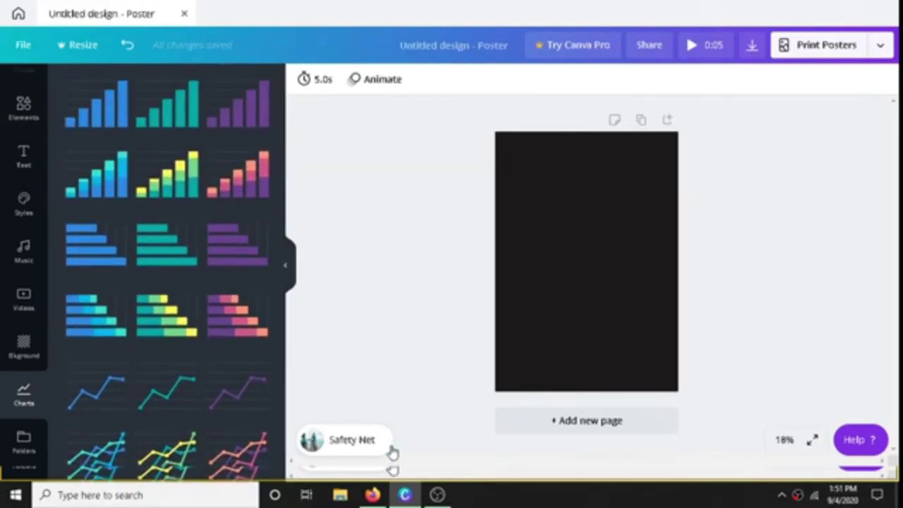